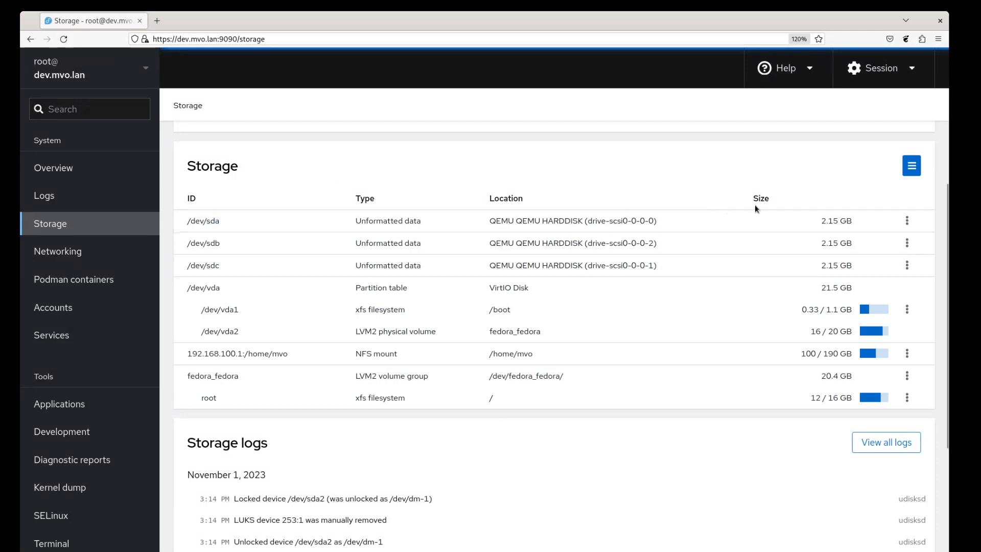
# Create a GPT partition table on the unformatted disk /dev/sda.
pyautogui.click(907, 222)
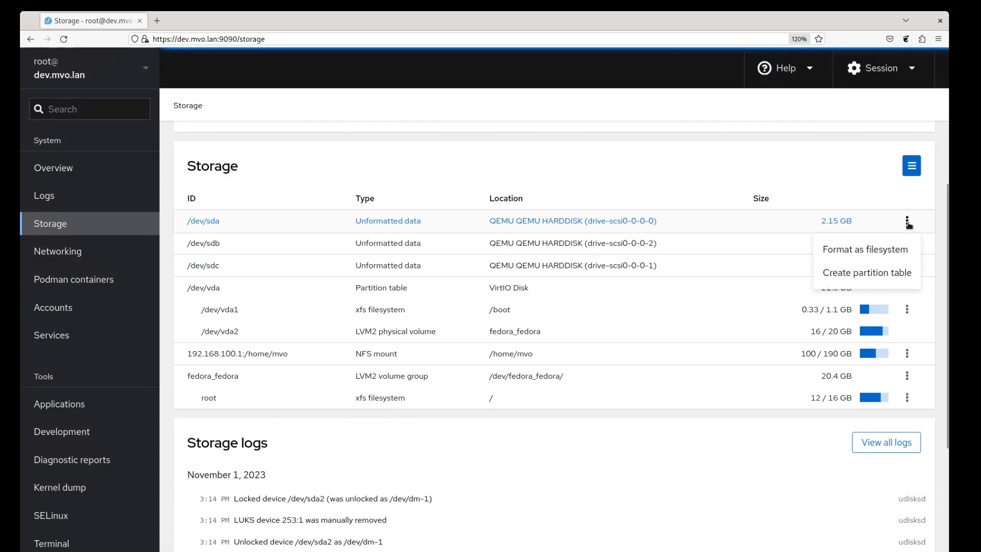
pyautogui.click(878, 275)
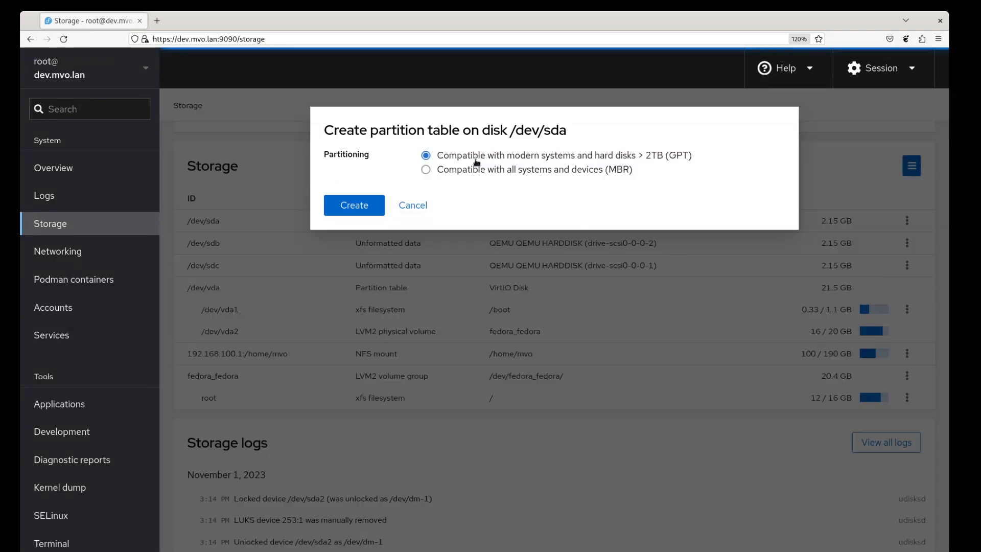
pyautogui.click(359, 208)
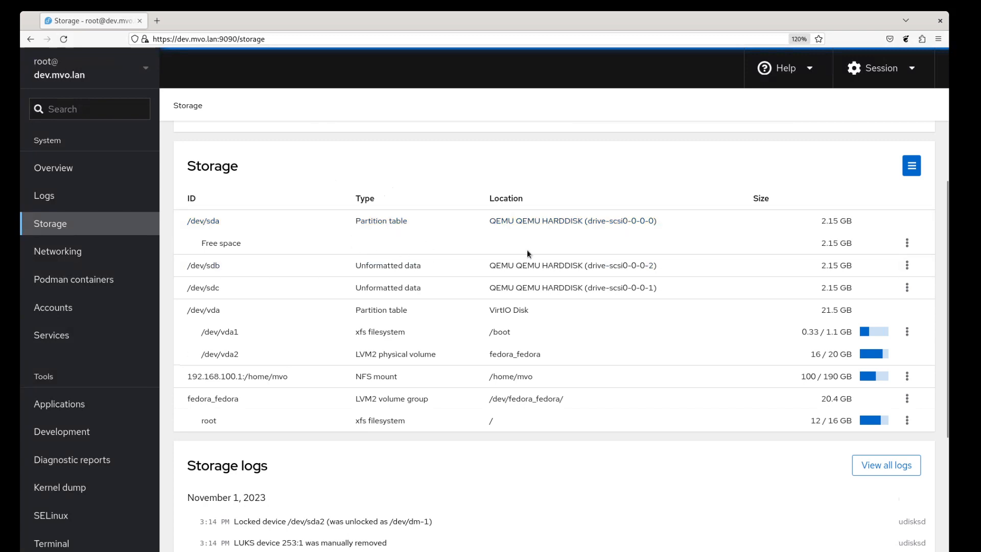
# Create an unencrypted 889 MB XFS partition in the free space of /dev/sda without mounting it.
pyautogui.click(907, 244)
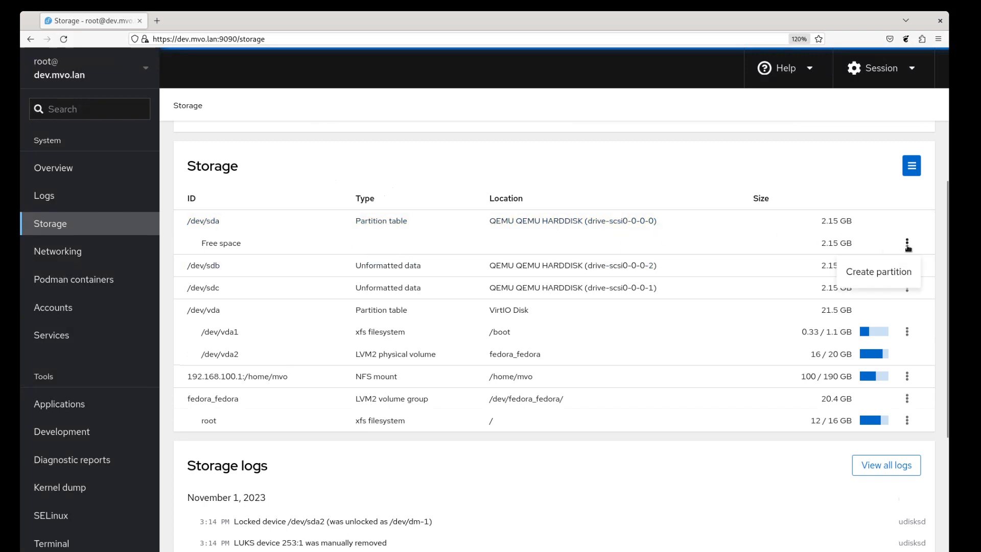
pyautogui.click(879, 272)
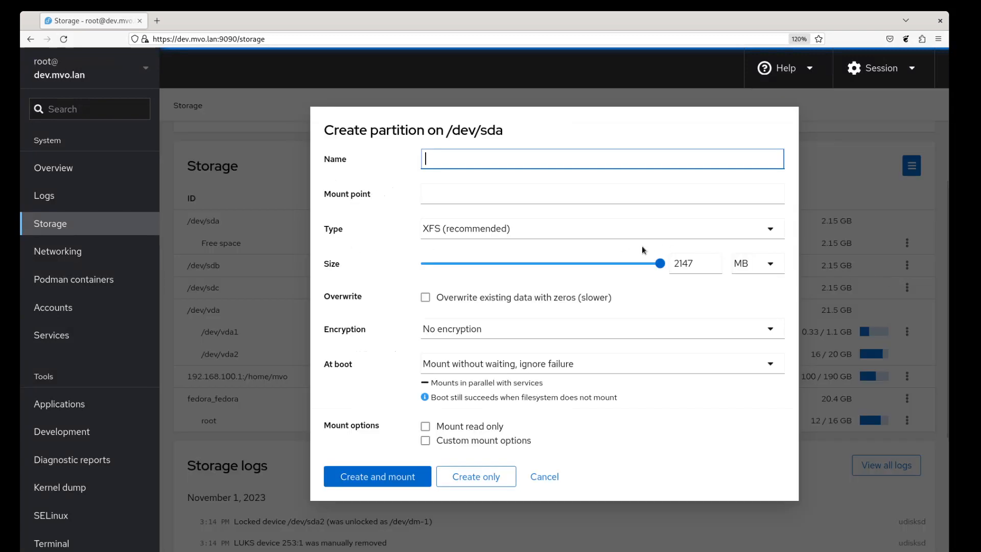
pyautogui.click(517, 263)
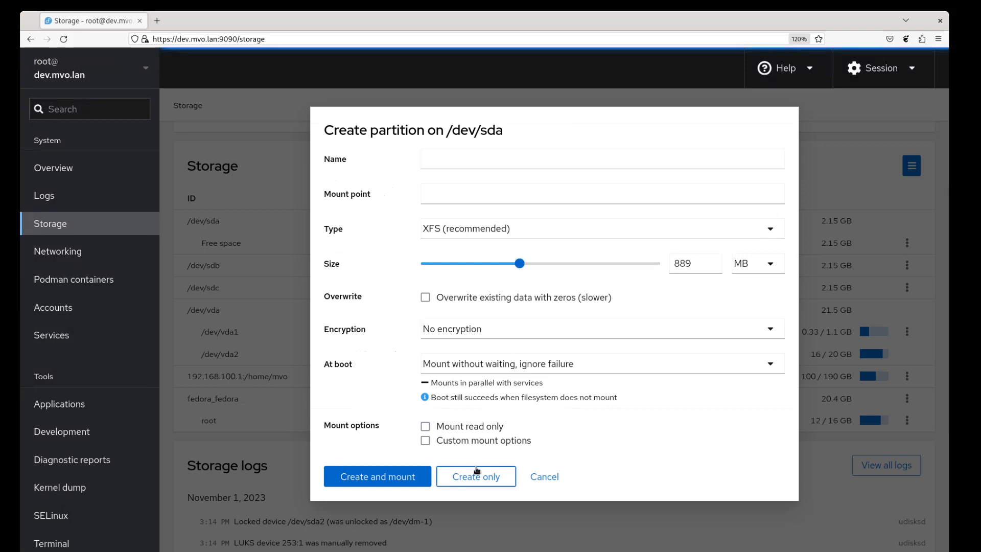
pyautogui.click(464, 475)
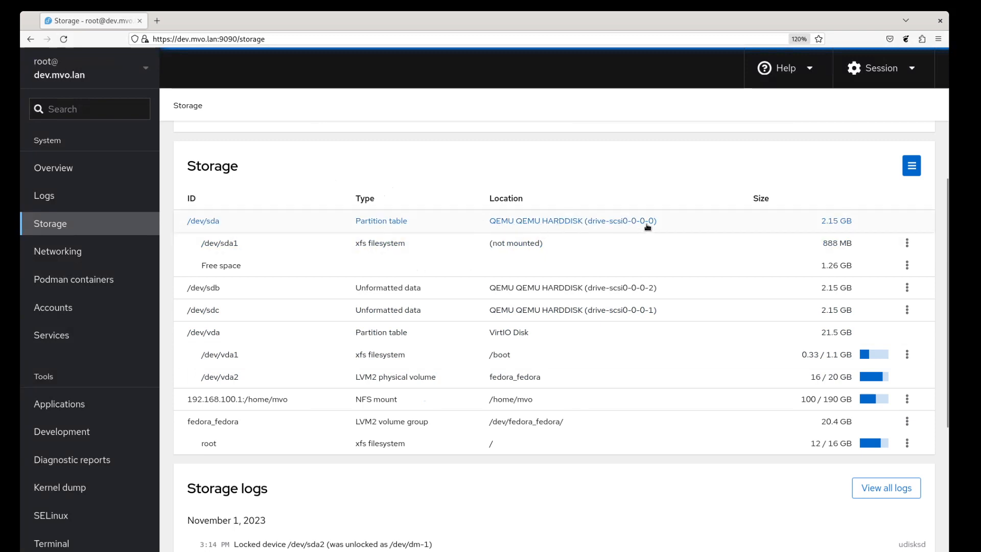
# Open the details of /dev/sda and erase the whole disk without overwriting existing data with zeros.
pyautogui.click(395, 225)
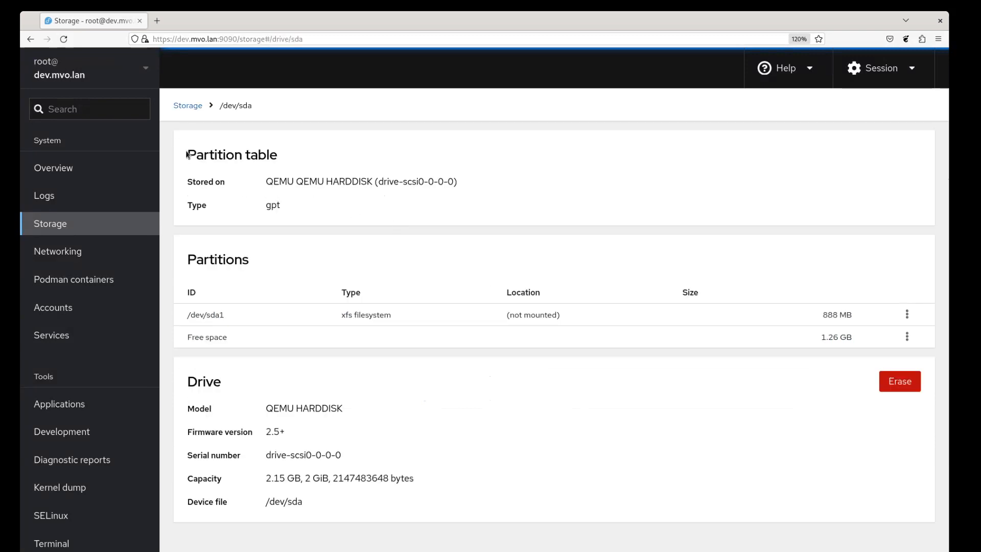
pyautogui.moveTo(187, 155); pyautogui.dragTo(308, 157)
pyautogui.click(308, 157)
pyautogui.click(907, 385)
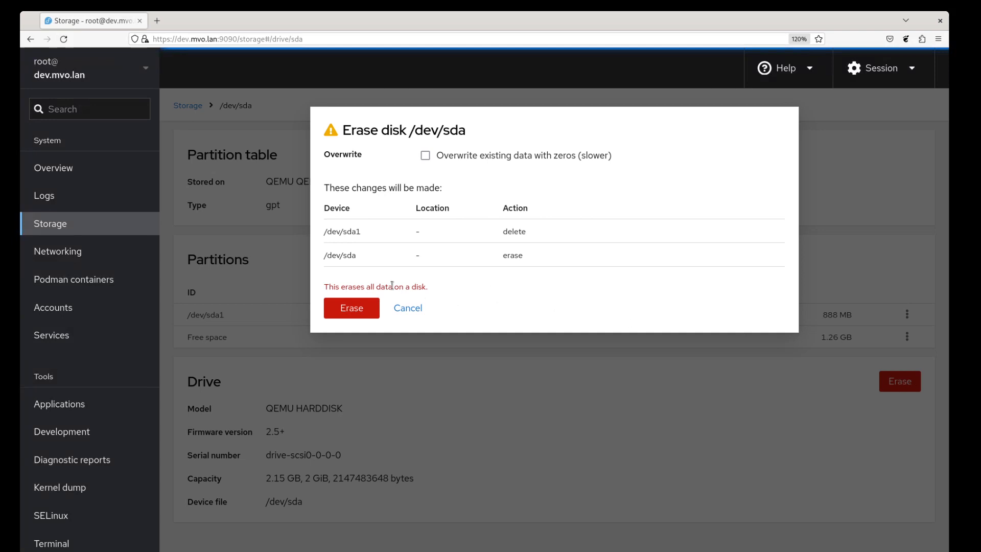
pyautogui.click(363, 321)
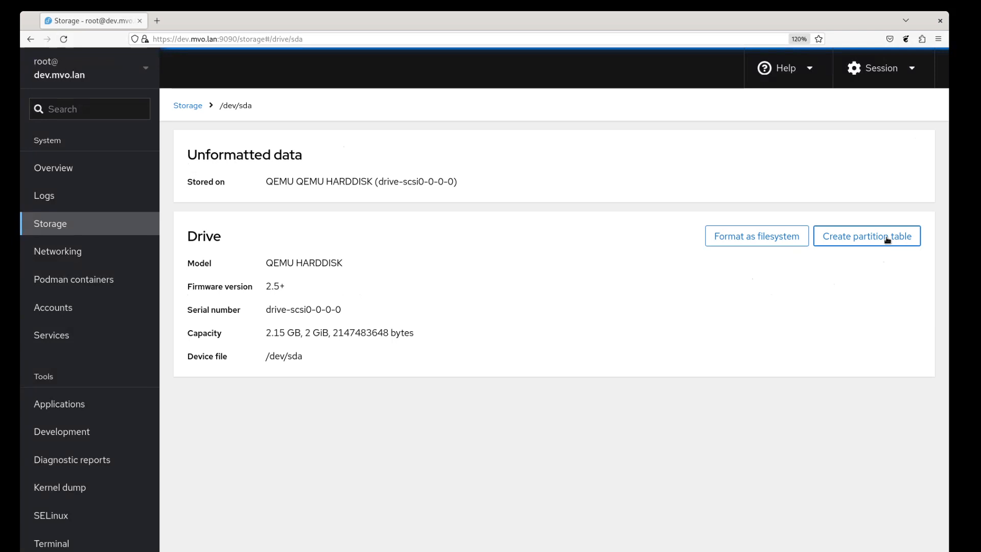
# Format /dev/sda as an unencrypted XFS filesystem without mounting it, and return to the storage overview.
pyautogui.click(760, 236)
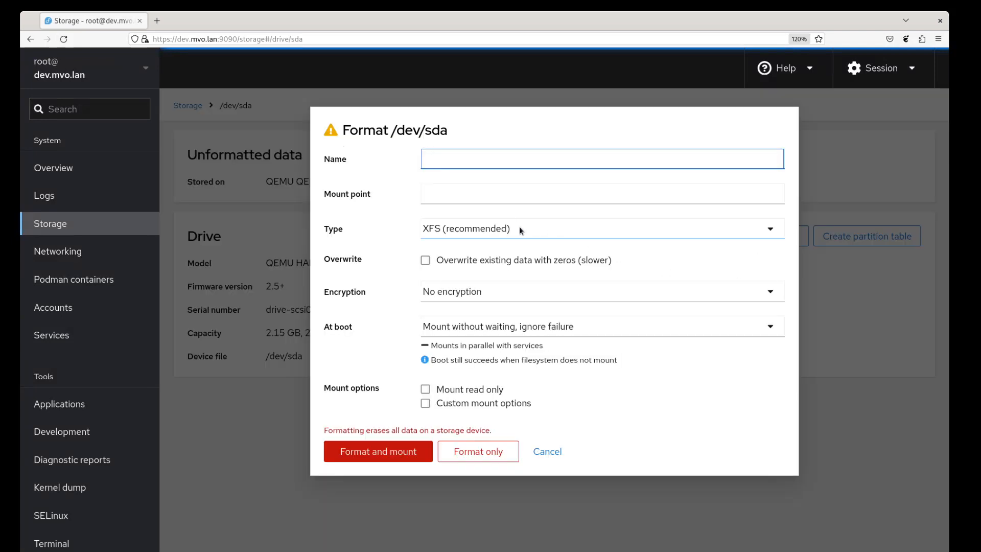
pyautogui.click(485, 453)
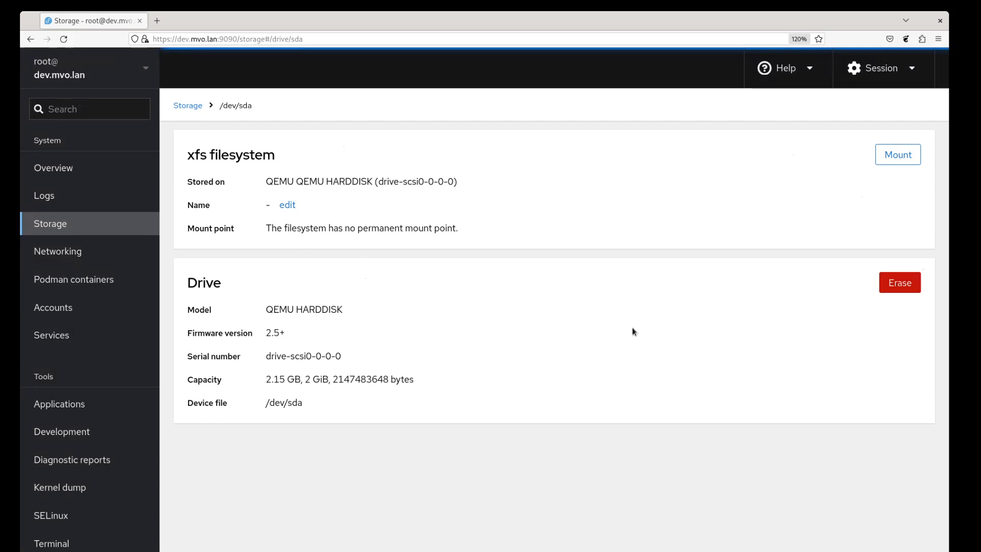
pyautogui.click(193, 106)
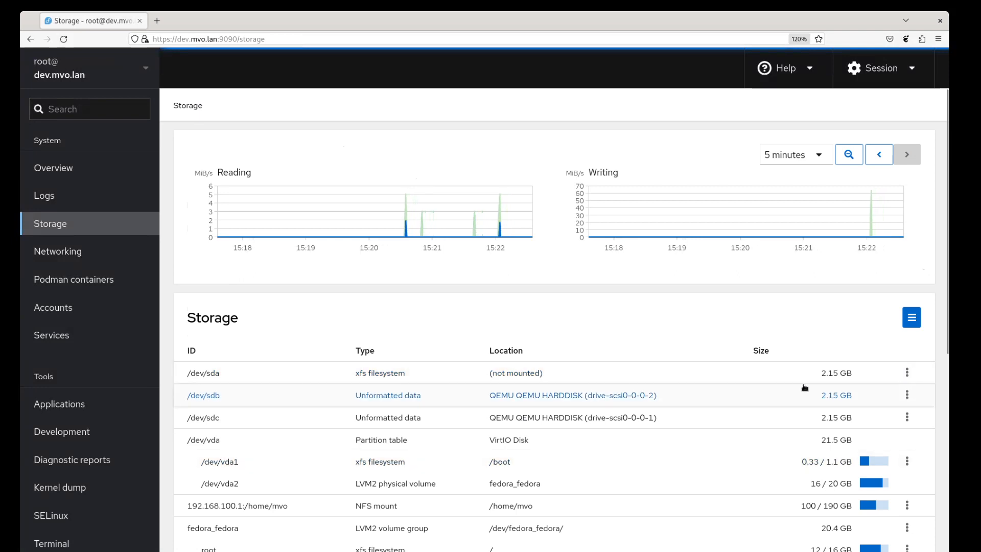
# Mount the /dev/sda filesystem at /run/foo with the default mount and boot options.
pyautogui.click(906, 374)
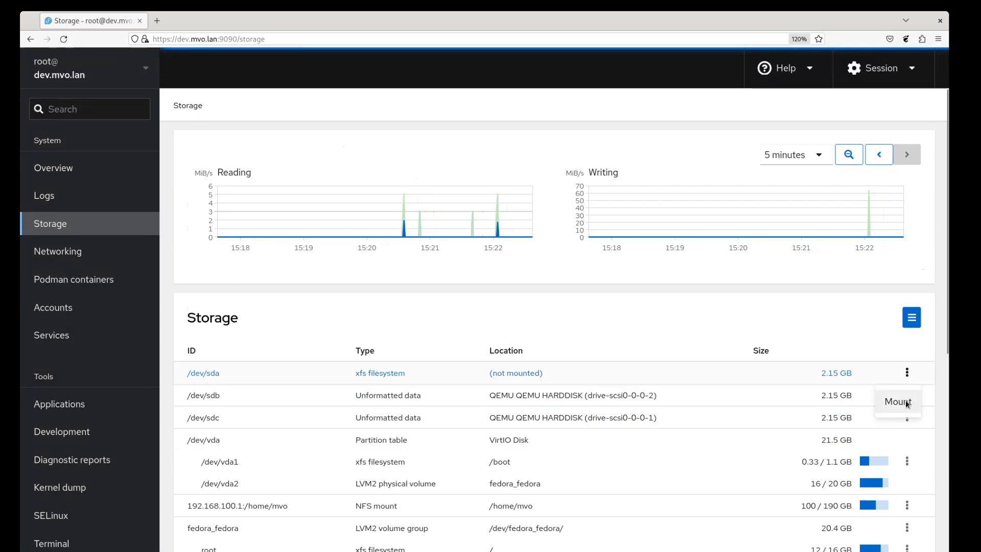
pyautogui.click(901, 402)
pyautogui.write('/run/')
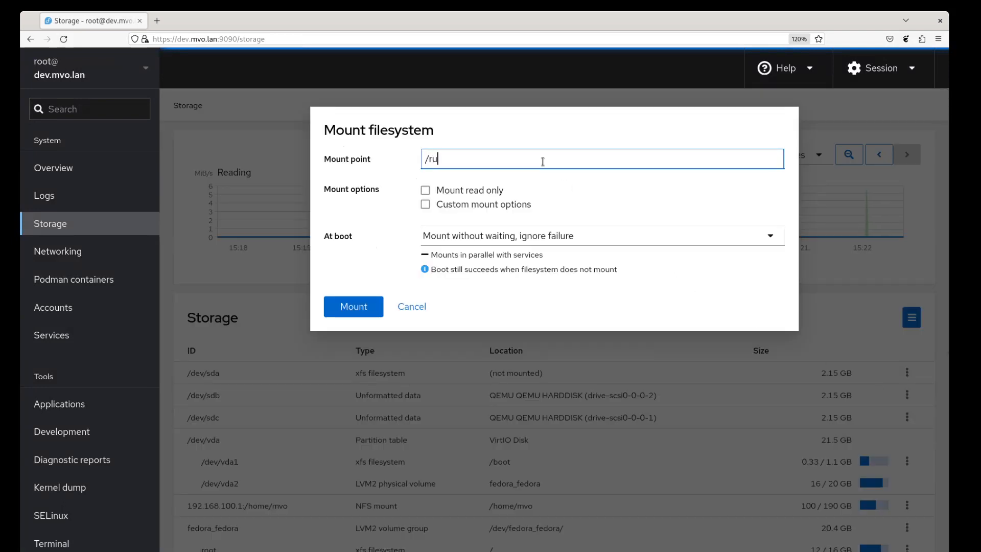
pyautogui.write('foo')
pyautogui.click(374, 304)
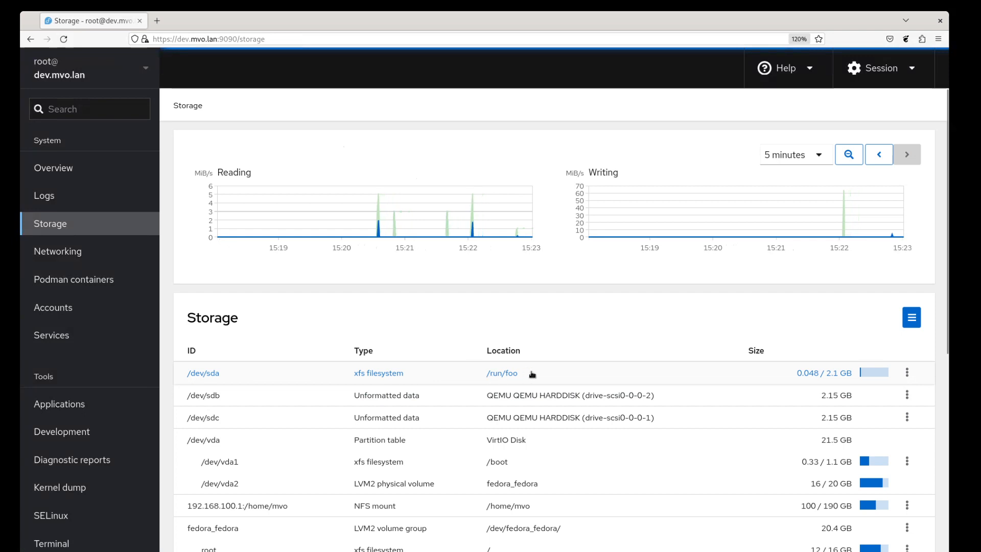
# Create a partition table on the unformatted disk /dev/sdb with the default partitioning type.
pyautogui.scroll(-3, 532, 373)
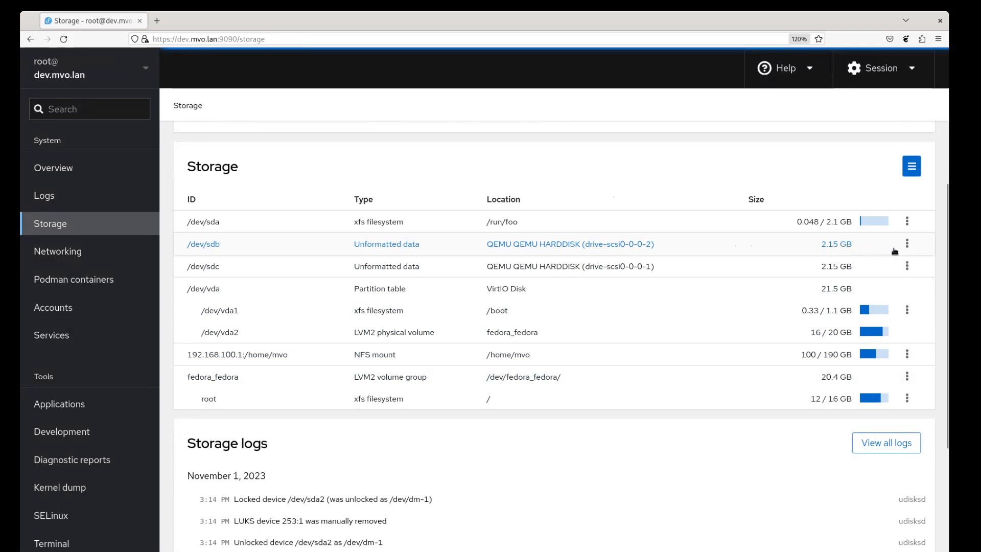
pyautogui.click(907, 245)
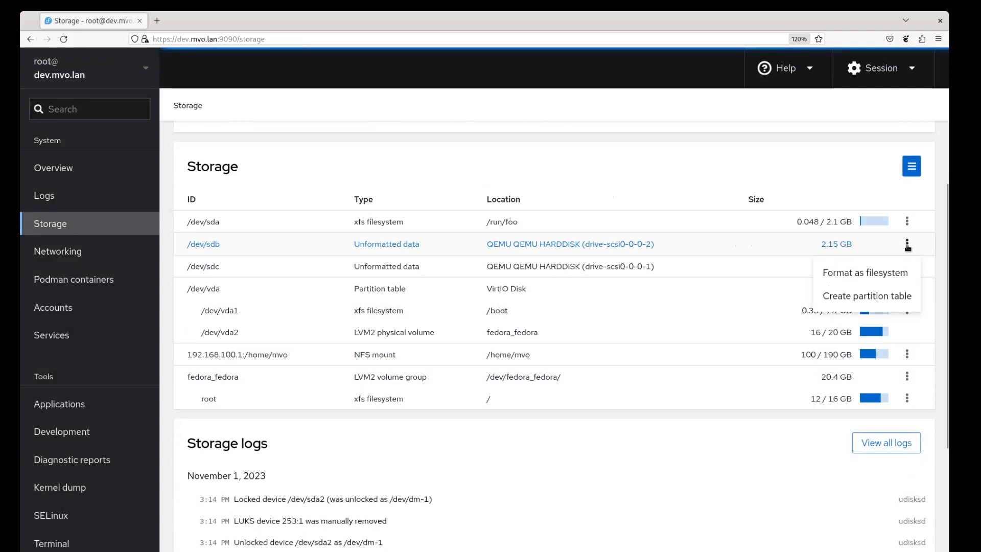
pyautogui.click(886, 294)
pyautogui.click(359, 210)
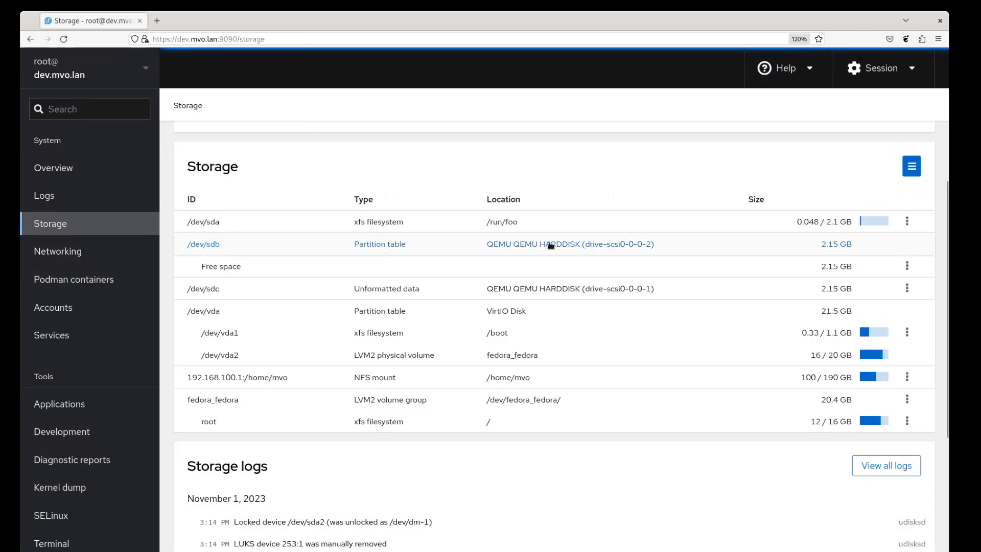
# Create an XFS partition of about 1.07 GB in the free space of /dev/sdb without mounting it.
pyautogui.click(905, 265)
pyautogui.click(895, 297)
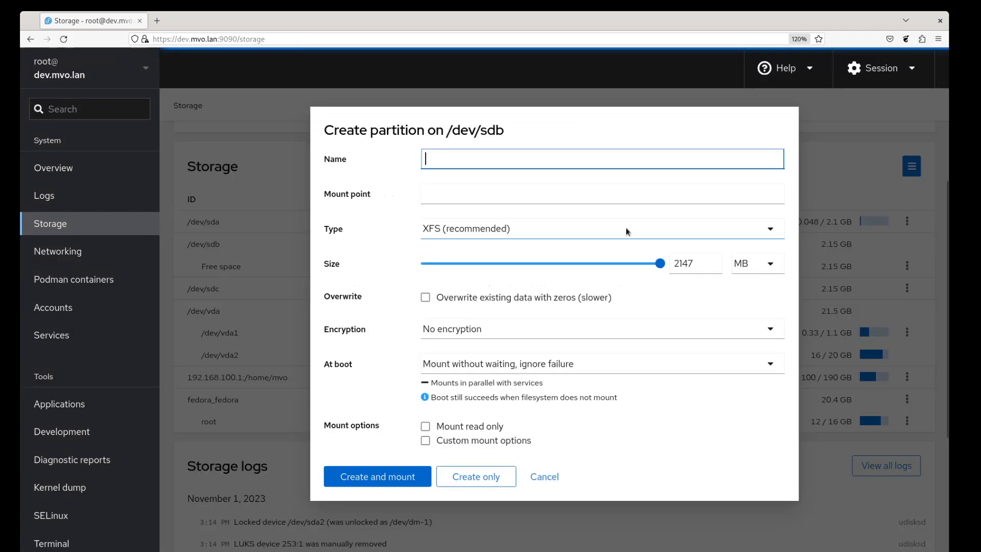
pyautogui.click(536, 263)
pyautogui.click(480, 477)
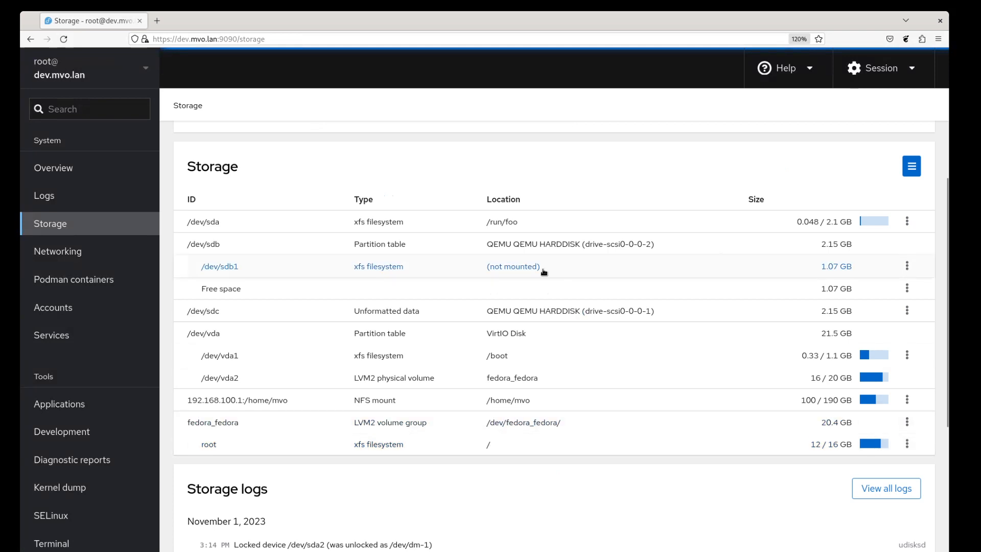
# View the details of partition /dev/sdb1 and its parent disk /dev/sdb, and return to the storage overview.
pyautogui.click(448, 268)
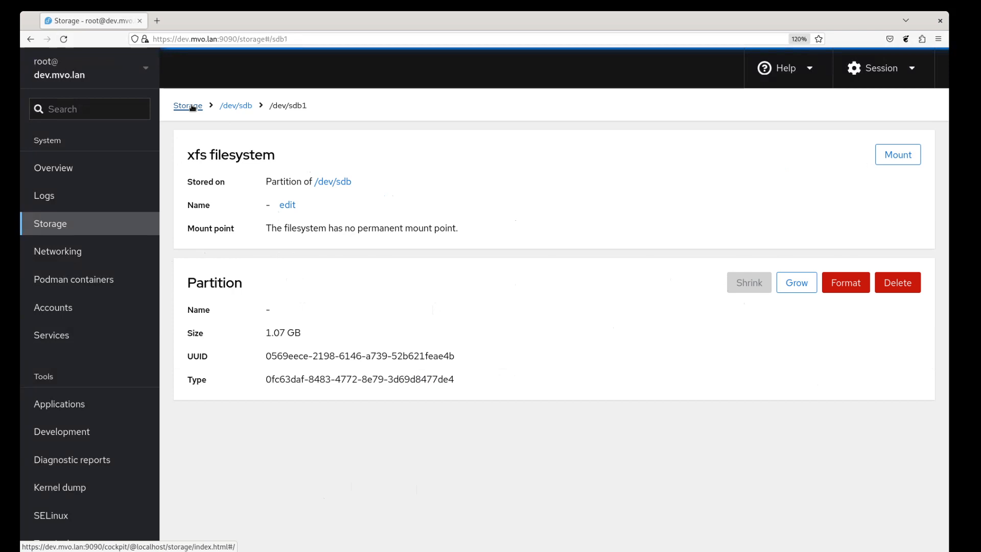
pyautogui.click(239, 108)
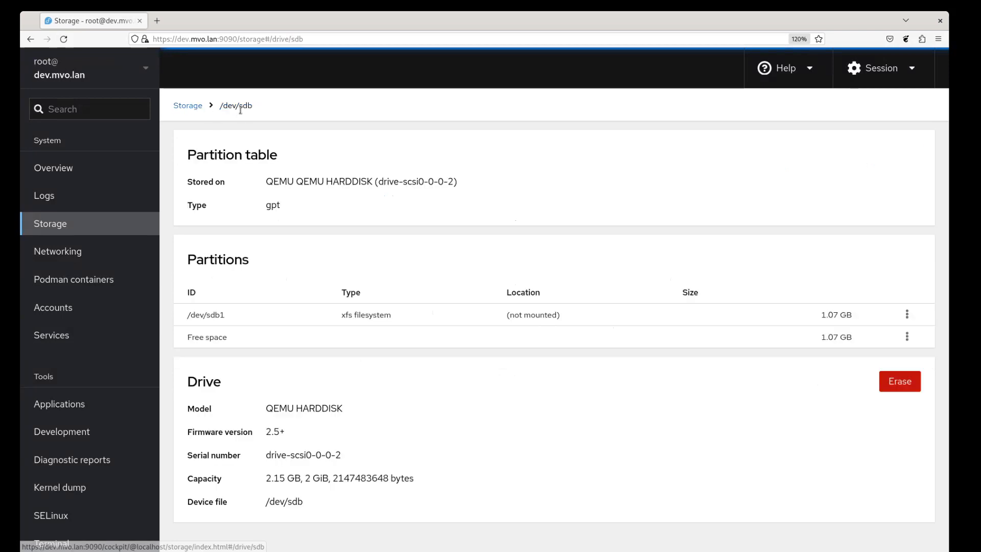
pyautogui.click(188, 106)
pyautogui.scroll(-5, 416, 372)
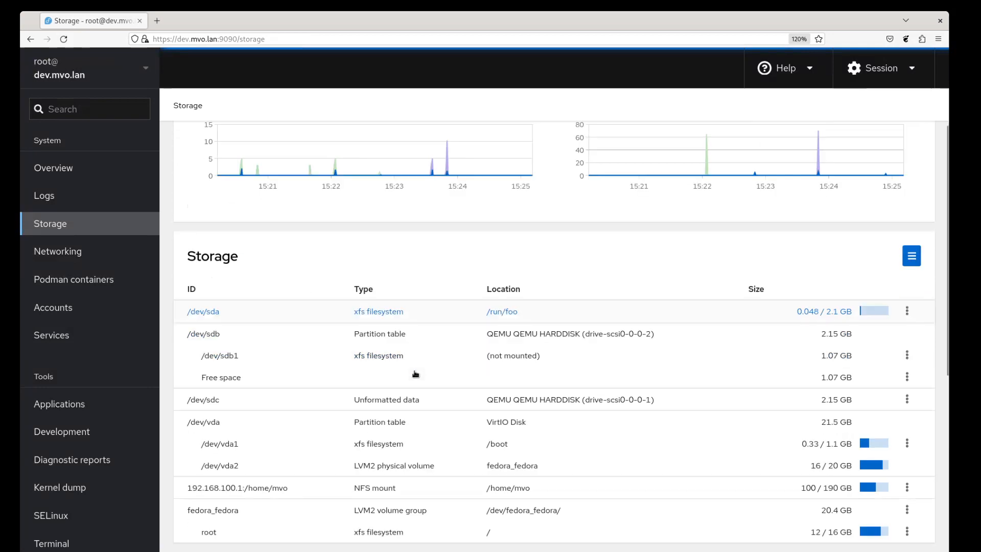
pyautogui.scroll(2, 436, 174)
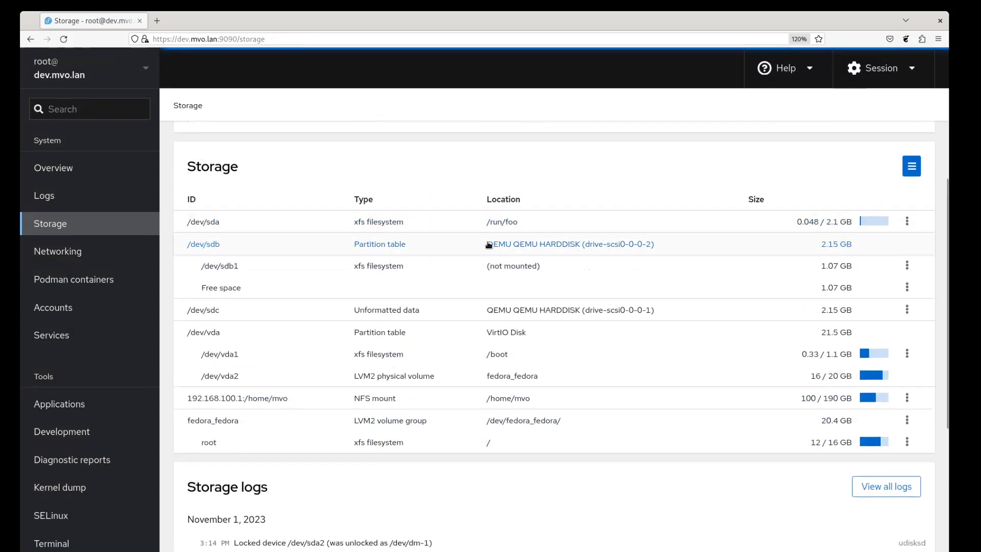